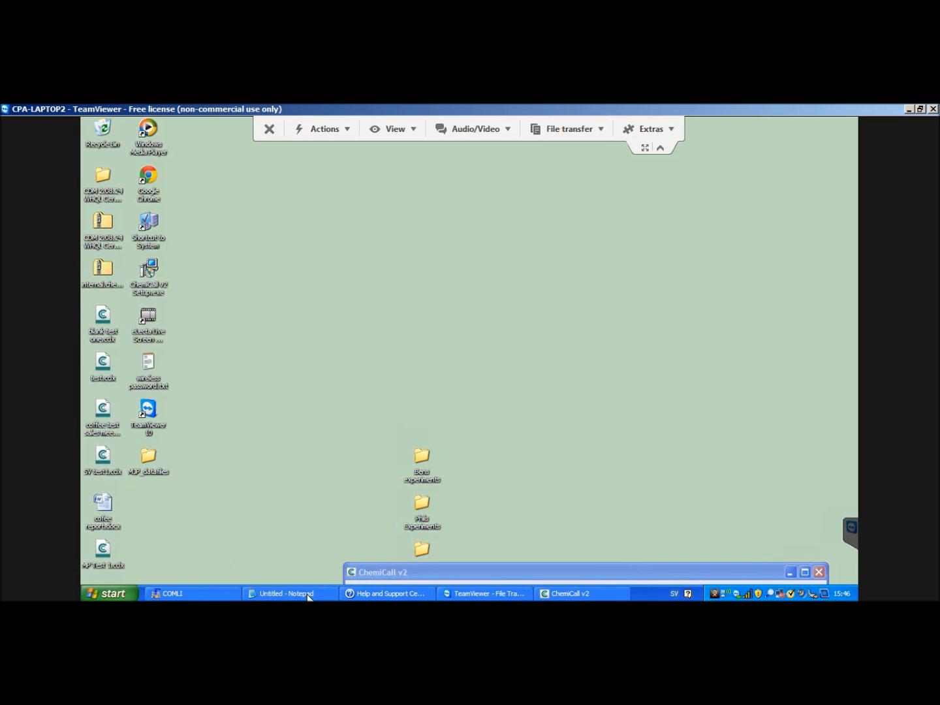
# Step: Maximize the ChemiCall v2 window on the remote desktop
pyautogui.click(120, 594)
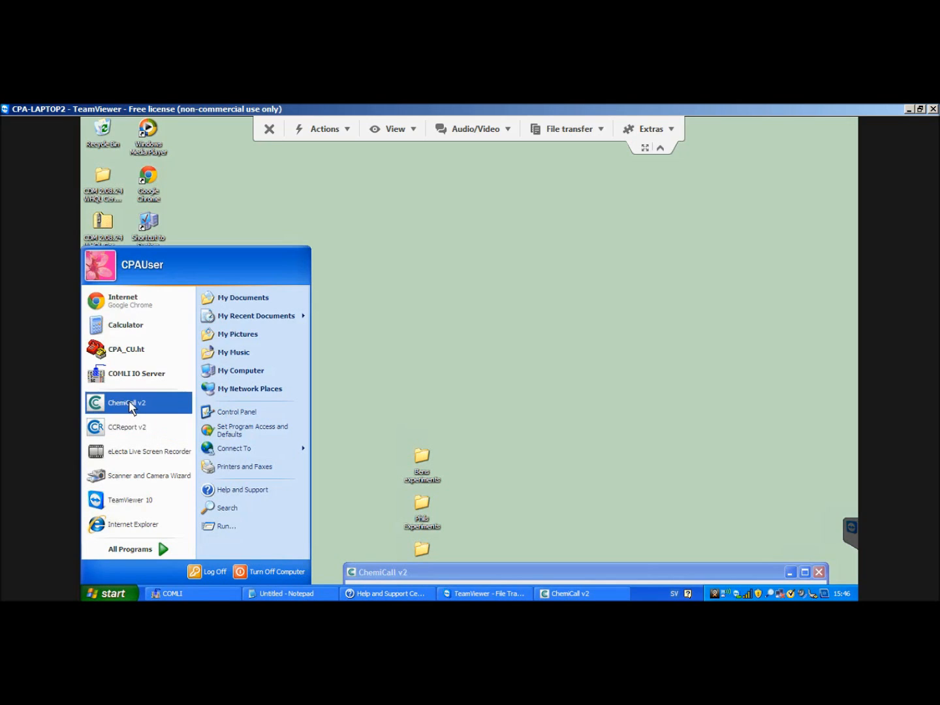
pyautogui.click(446, 420)
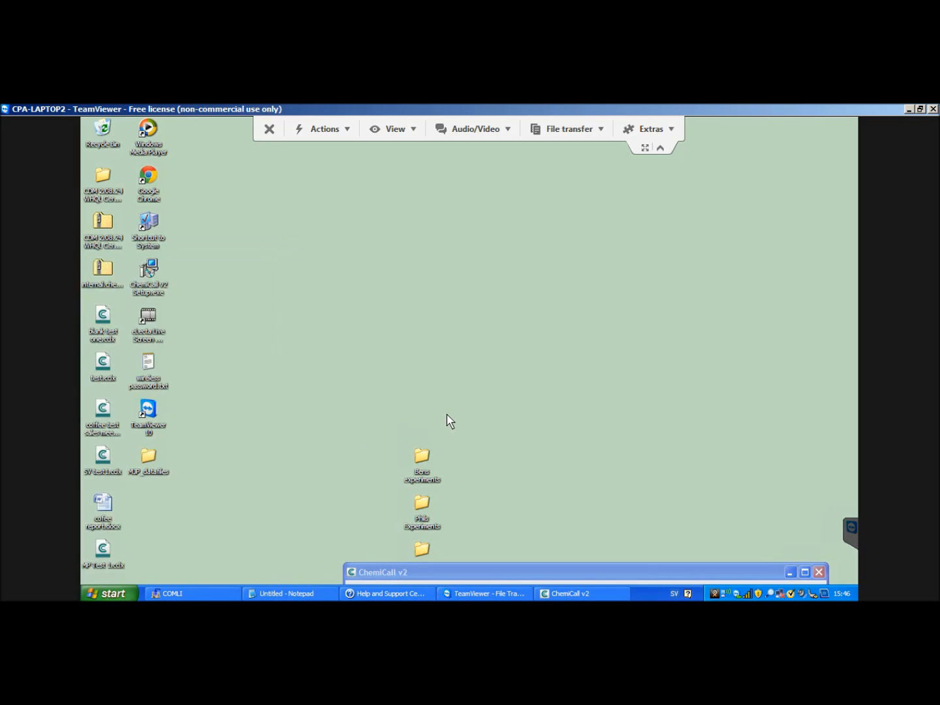
pyautogui.click(806, 572)
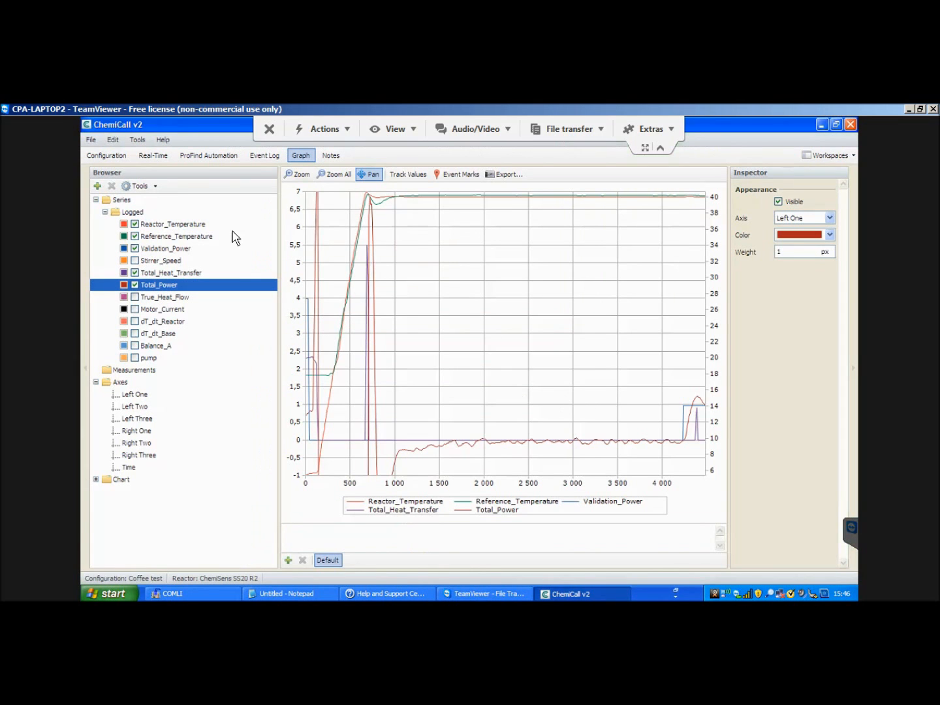
# Step: Show the configuration overview of the Coffee test in the expanded Syrris folder
pyautogui.click(110, 158)
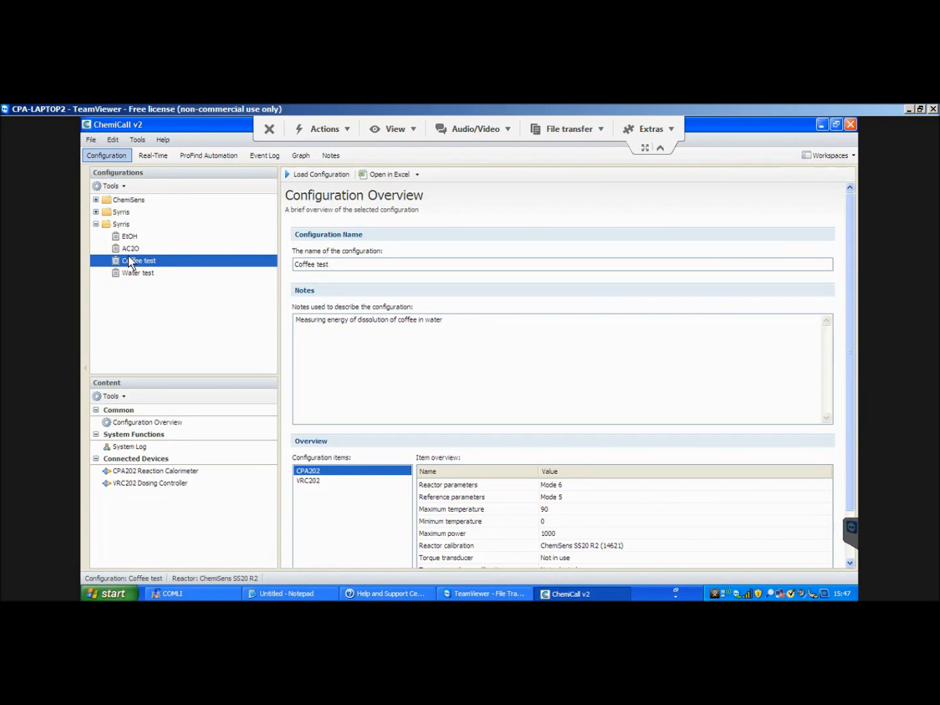
pyautogui.rightClick(126, 226)
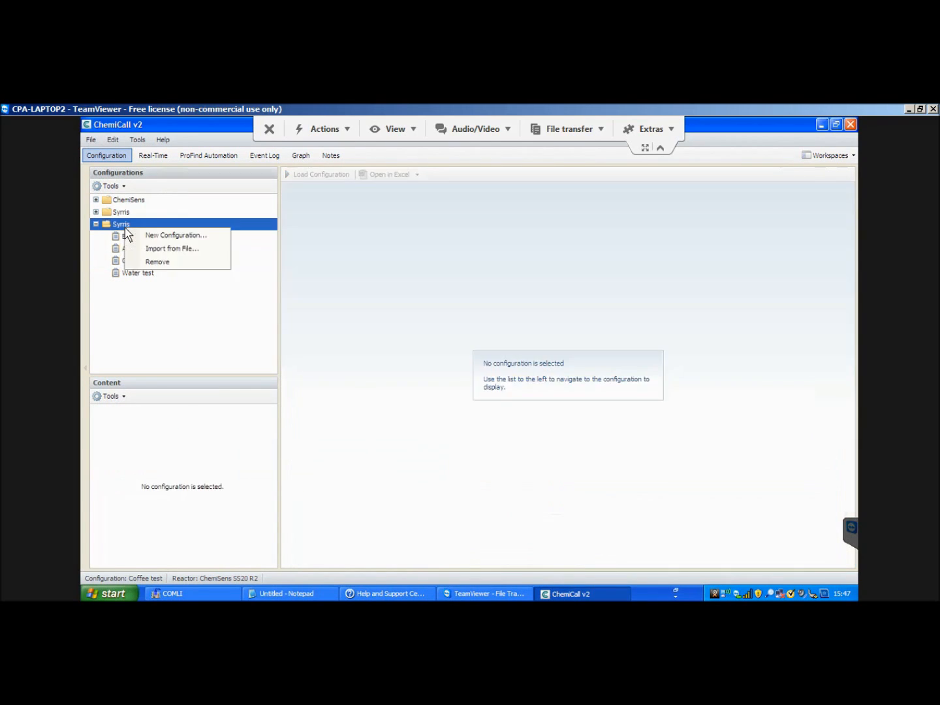
pyautogui.click(190, 315)
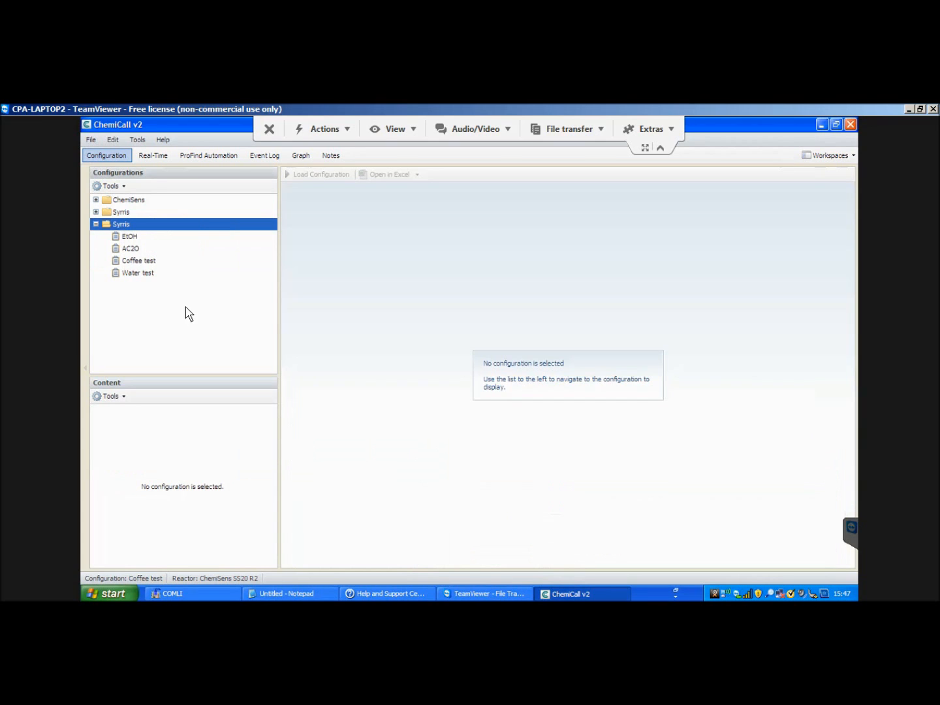
pyautogui.click(149, 263)
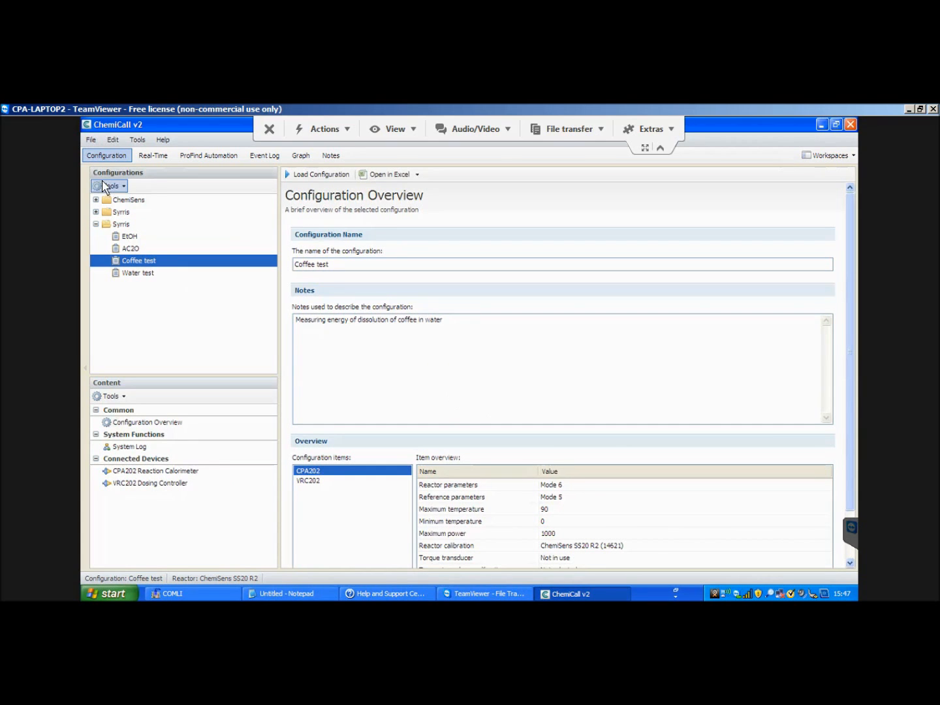
# Step: View the real-time signal chart and the current instrument values
pyautogui.click(150, 163)
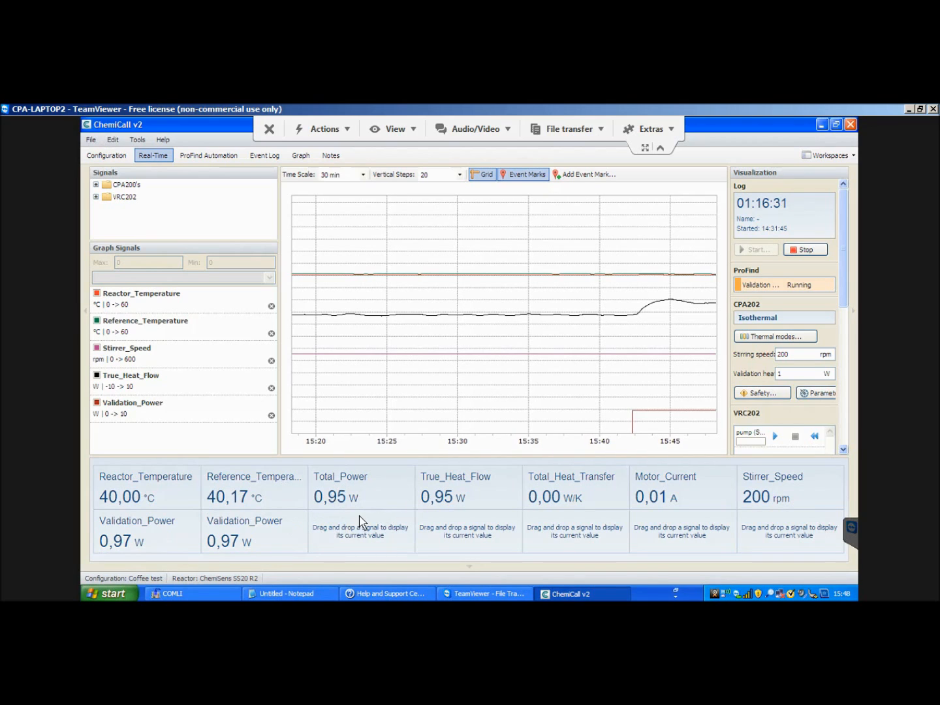
pyautogui.click(114, 155)
pyautogui.click(149, 158)
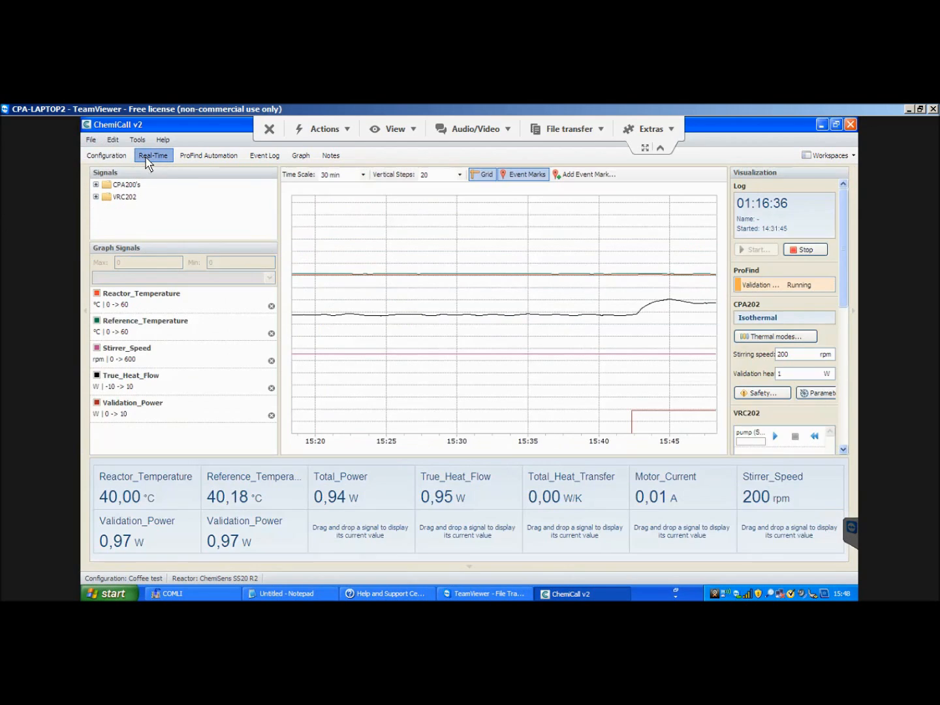
# Step: Examine the ProFind Automation process Validation Heater Temperature Steps from its start to its end
pyautogui.click(215, 159)
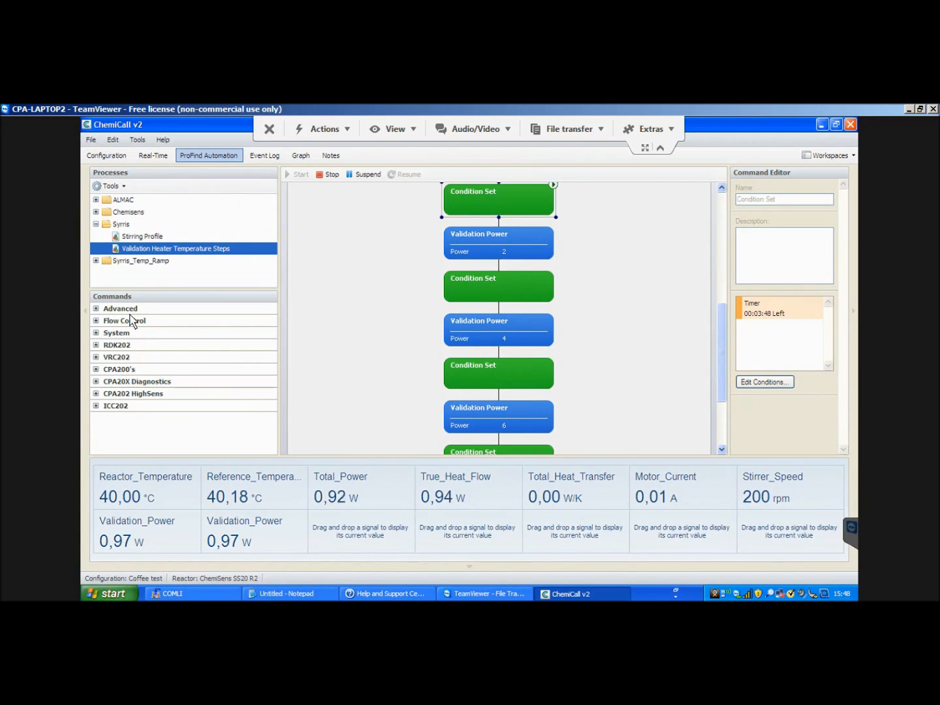
pyautogui.moveTo(719, 356); pyautogui.dragTo(700, 230)
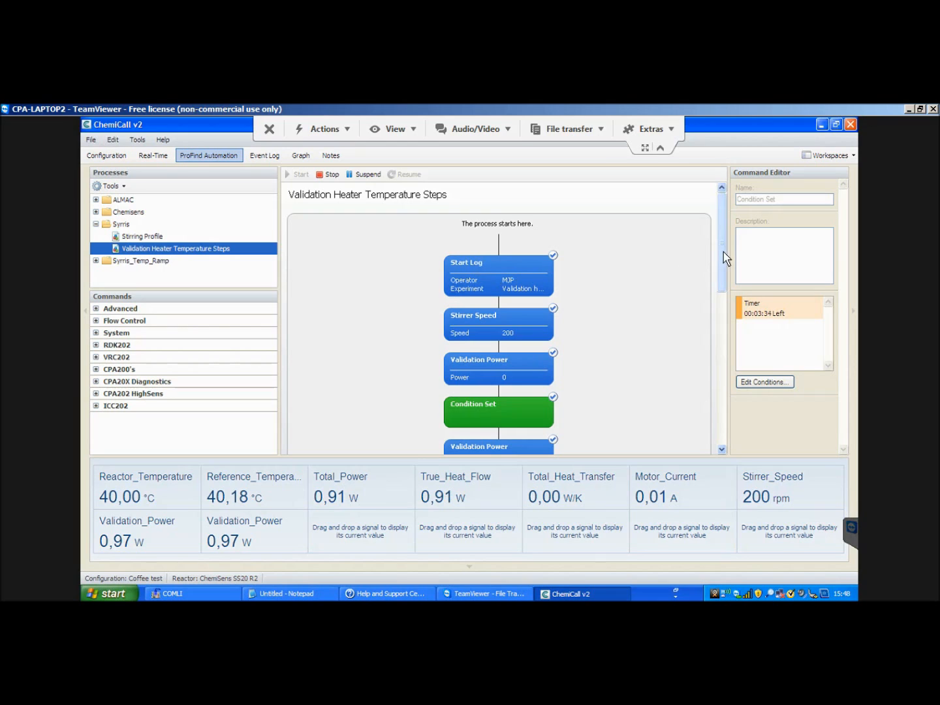
pyautogui.moveTo(726, 258); pyautogui.dragTo(737, 432)
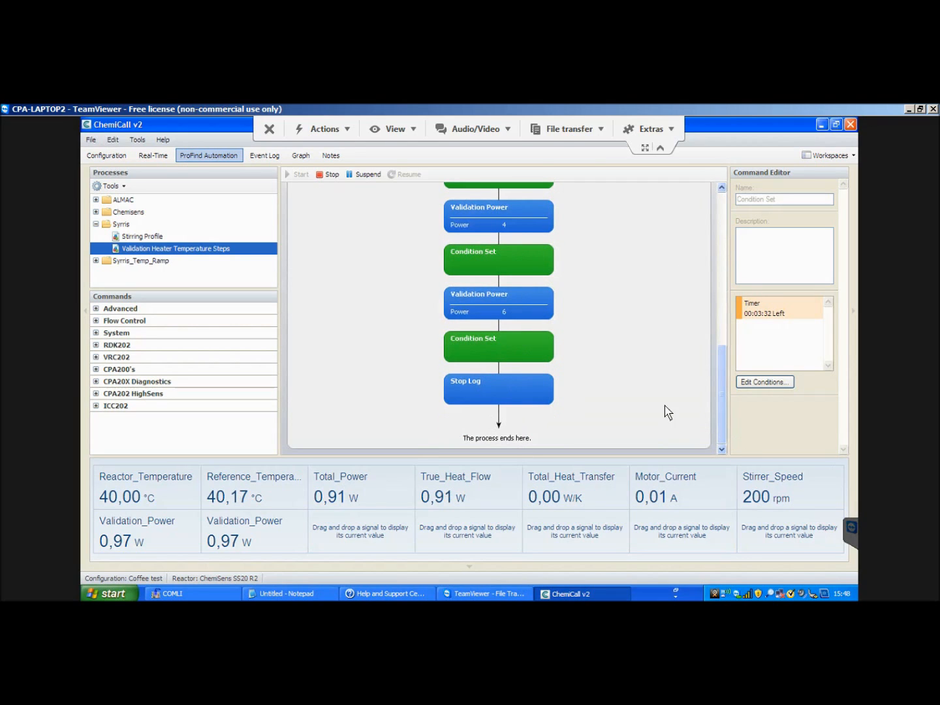
pyautogui.moveTo(725, 410); pyautogui.dragTo(722, 203)
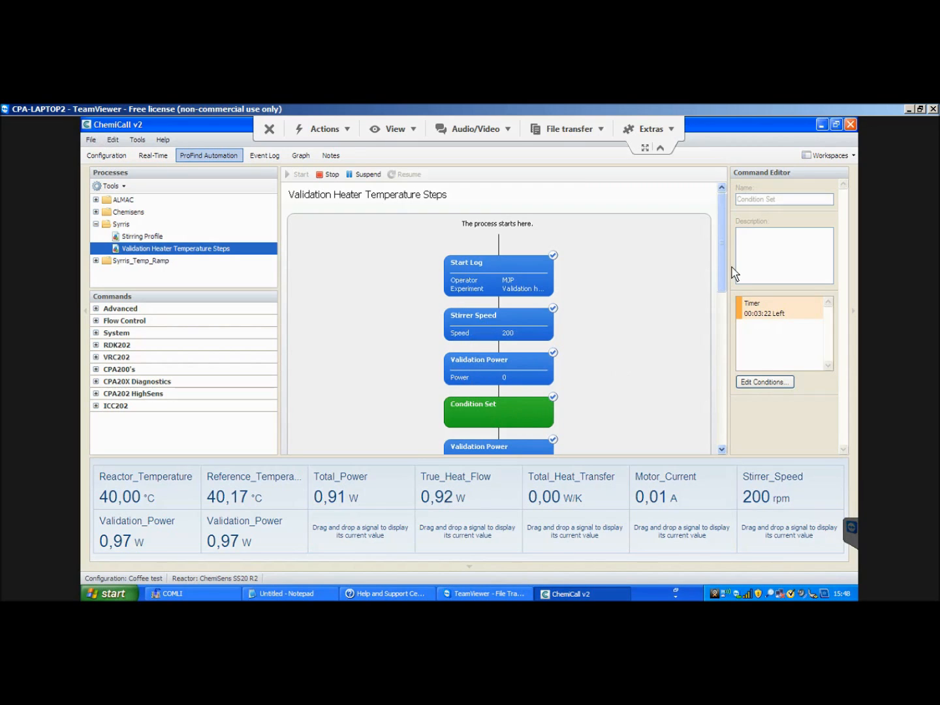
pyautogui.moveTo(727, 271); pyautogui.dragTo(727, 314)
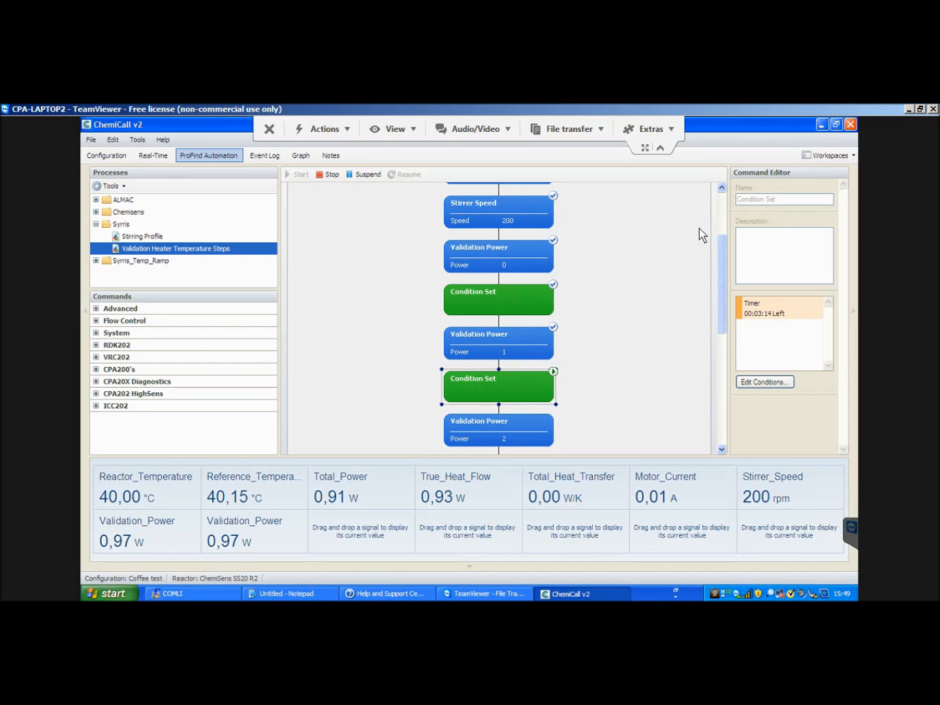
pyautogui.moveTo(725, 273); pyautogui.dragTo(728, 214)
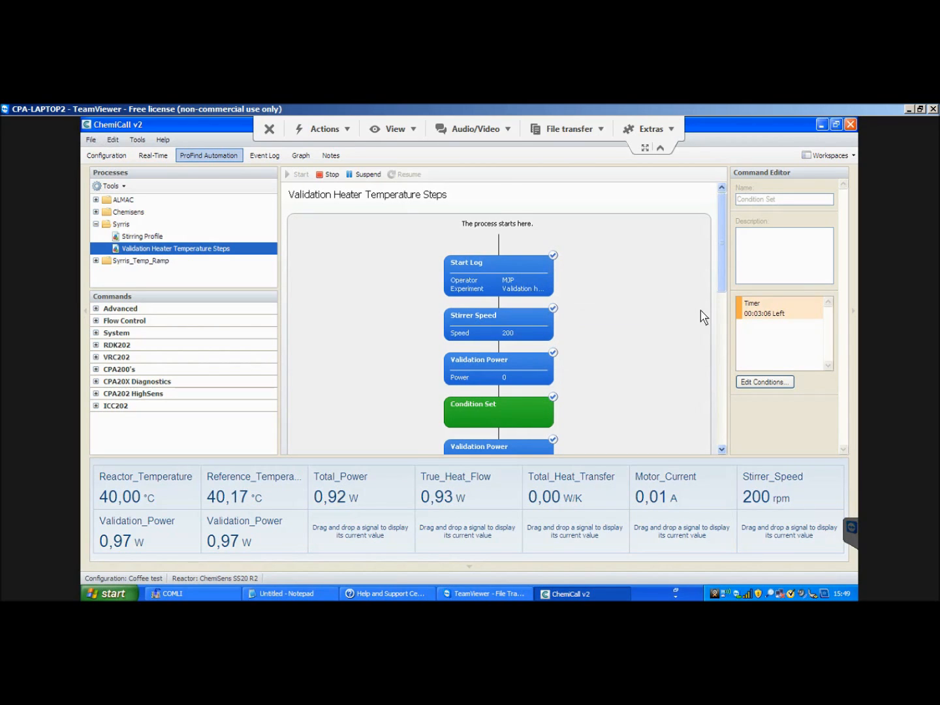
pyautogui.moveTo(723, 284); pyautogui.dragTo(732, 357)
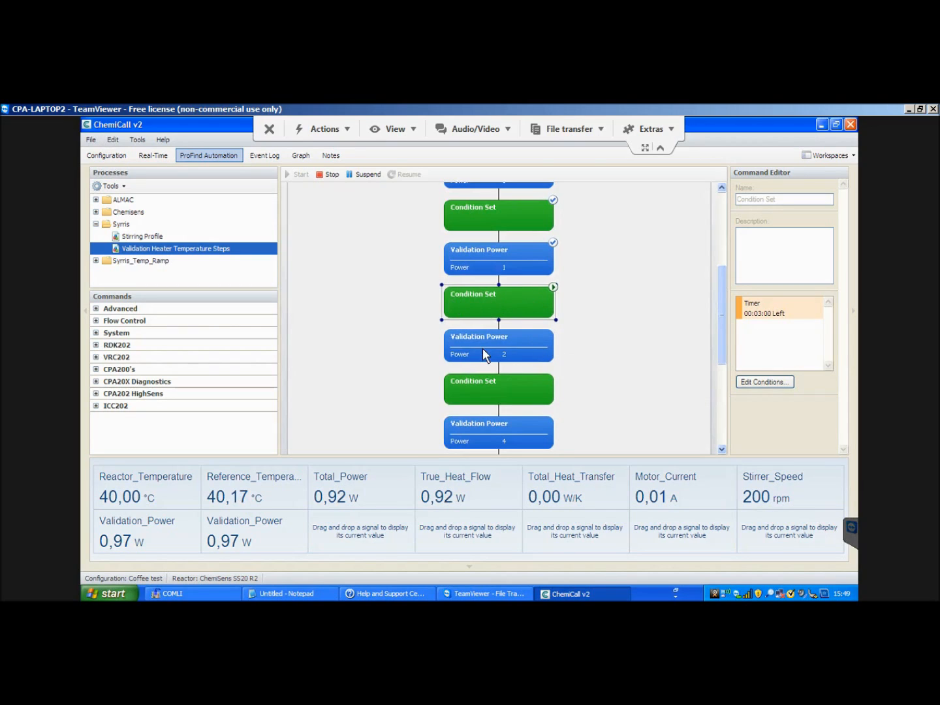
# Step: Review the latest entries in the event log and view the graph of the logged data
pyautogui.click(264, 160)
pyautogui.moveTo(464, 346); pyautogui.dragTo(474, 405)
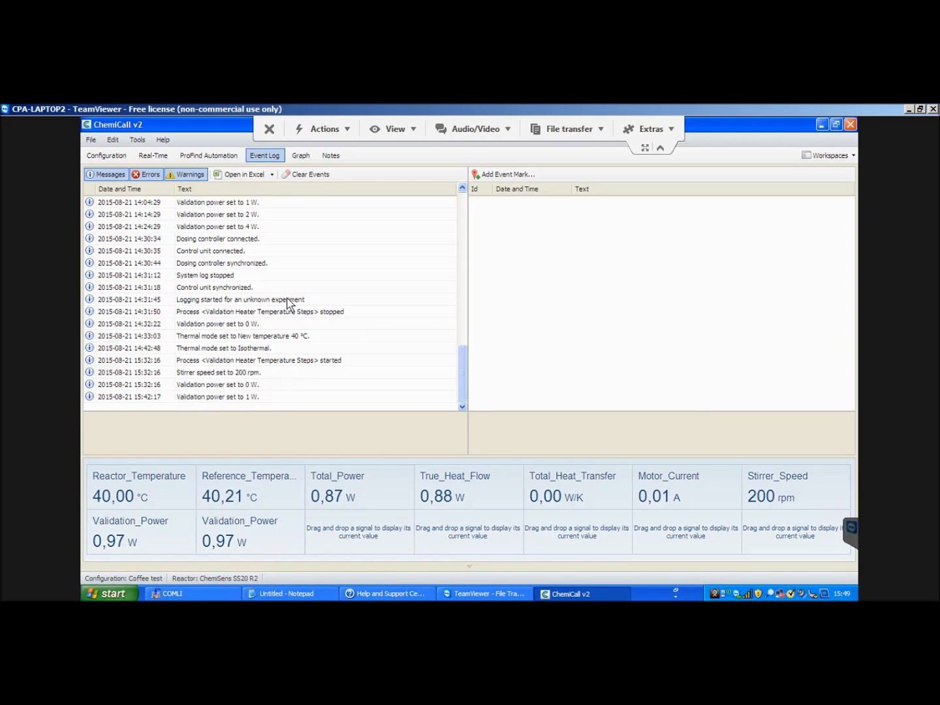
pyautogui.click(308, 157)
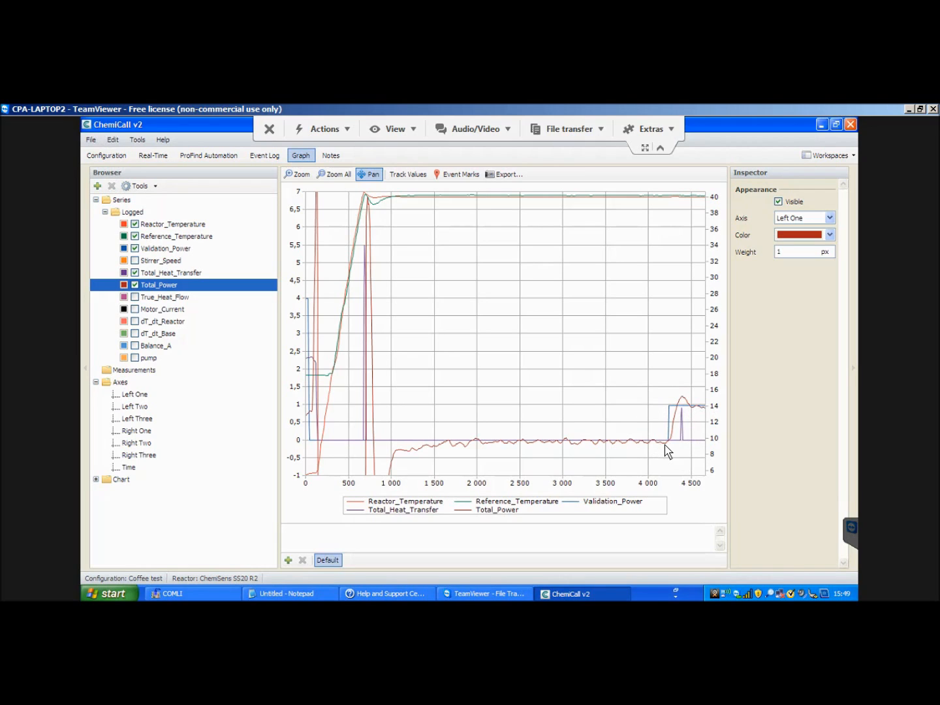
# Step: Add a new note titled "notes are added here"
pyautogui.click(331, 156)
pyautogui.click(117, 186)
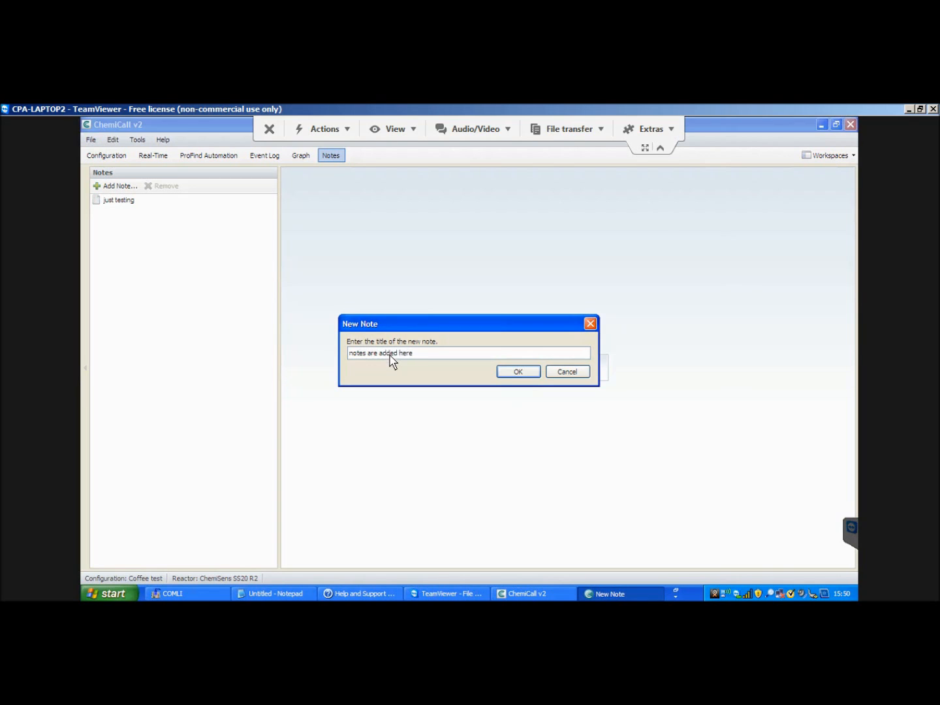
pyautogui.press('Return')
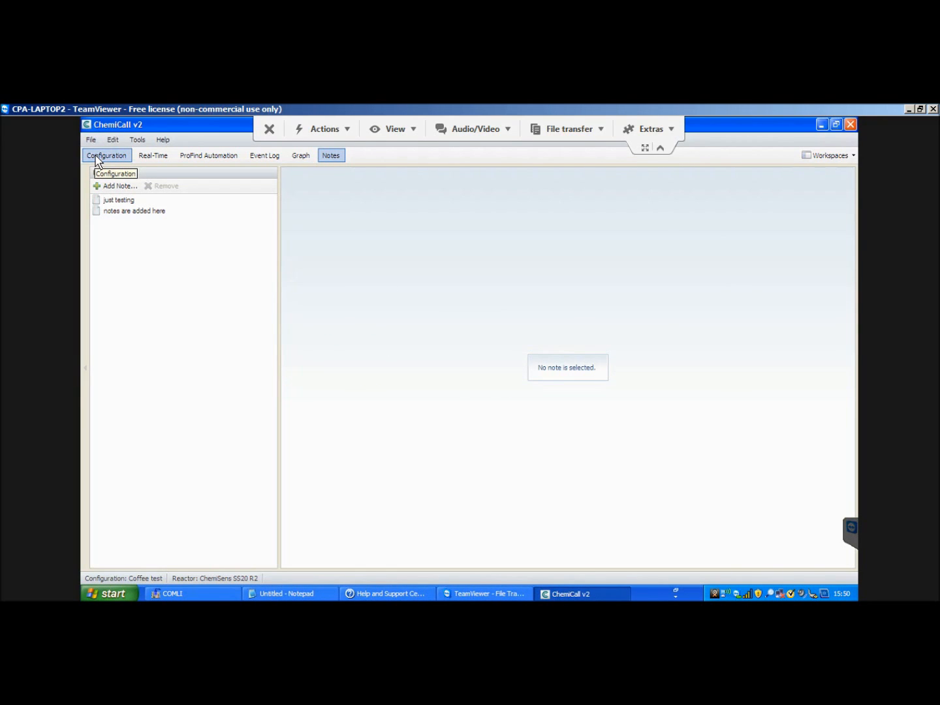
# Step: Revisit the Coffee test configuration and the real-time monitoring view
pyautogui.click(97, 157)
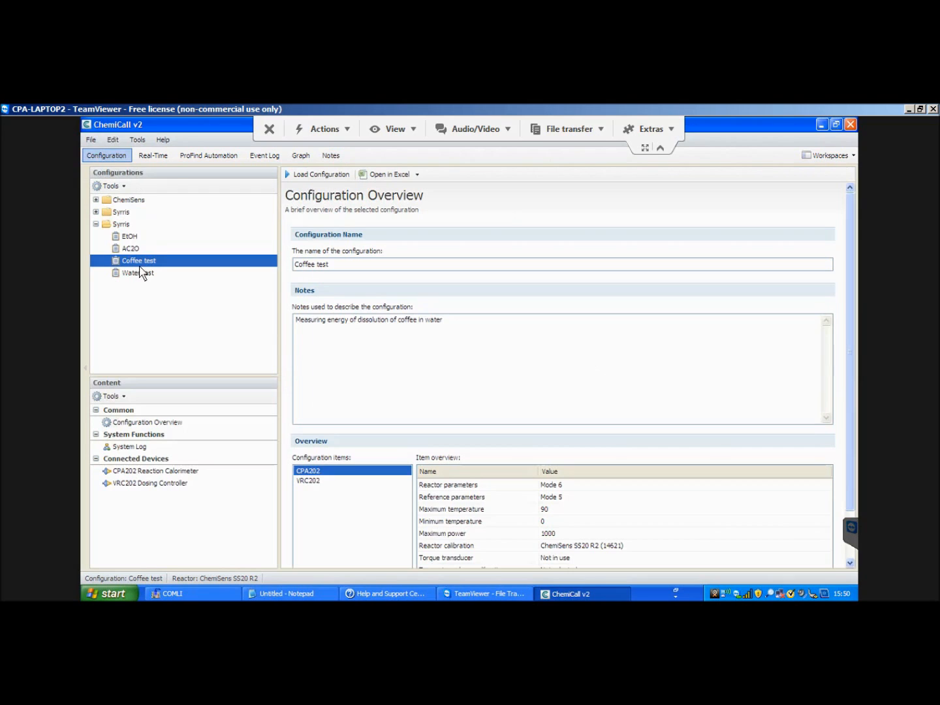
pyautogui.rightClick(118, 225)
pyautogui.click(162, 154)
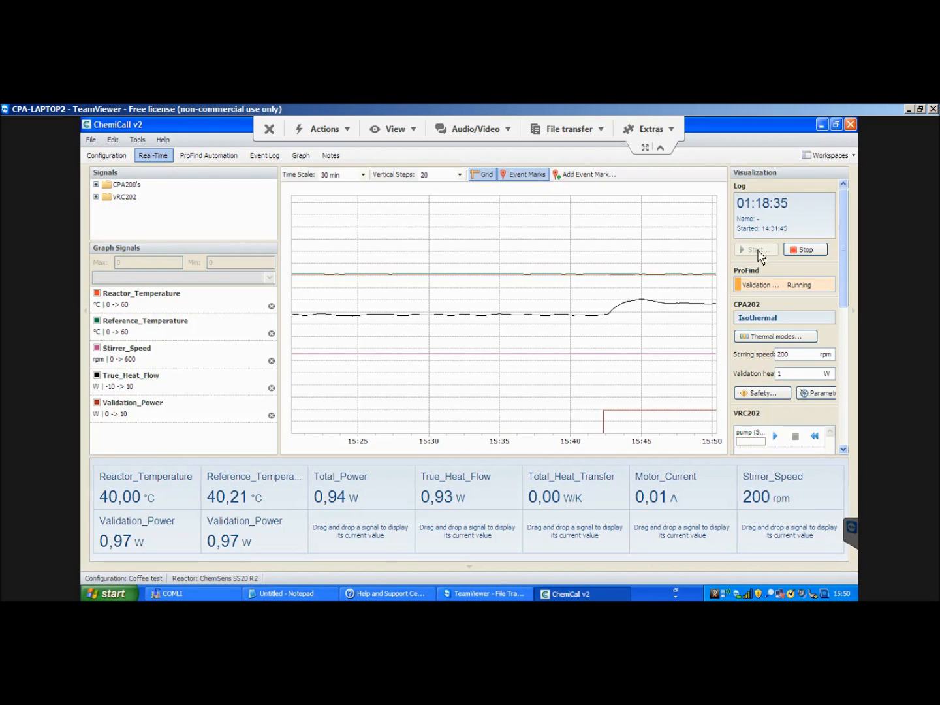
# Step: Recheck the full command sequence of the running Validation Heater Temperature Steps process
pyautogui.click(211, 157)
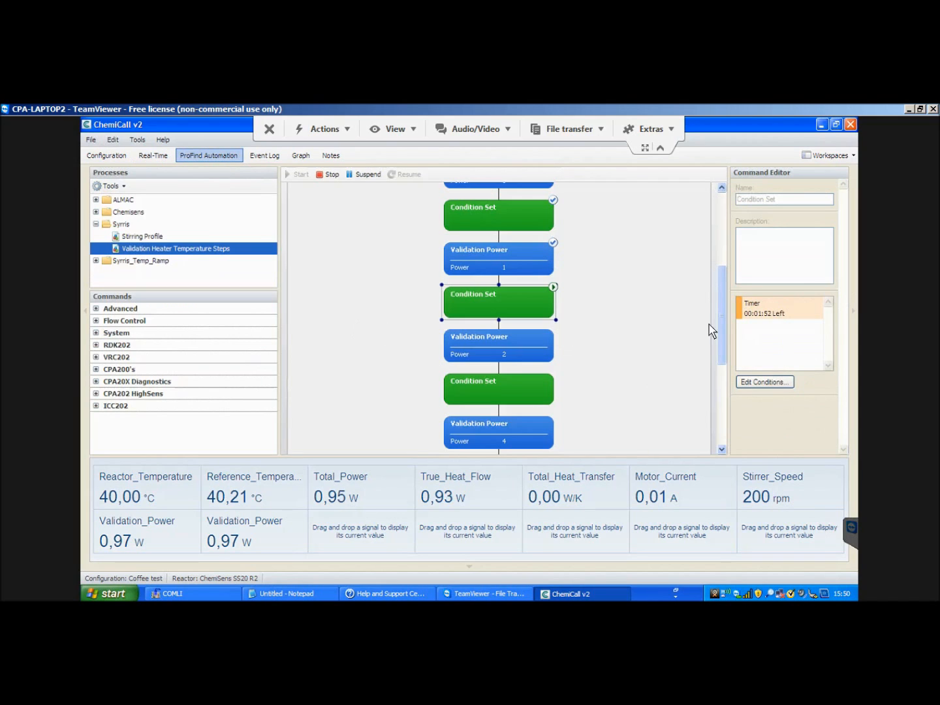
pyautogui.moveTo(723, 349); pyautogui.dragTo(720, 220)
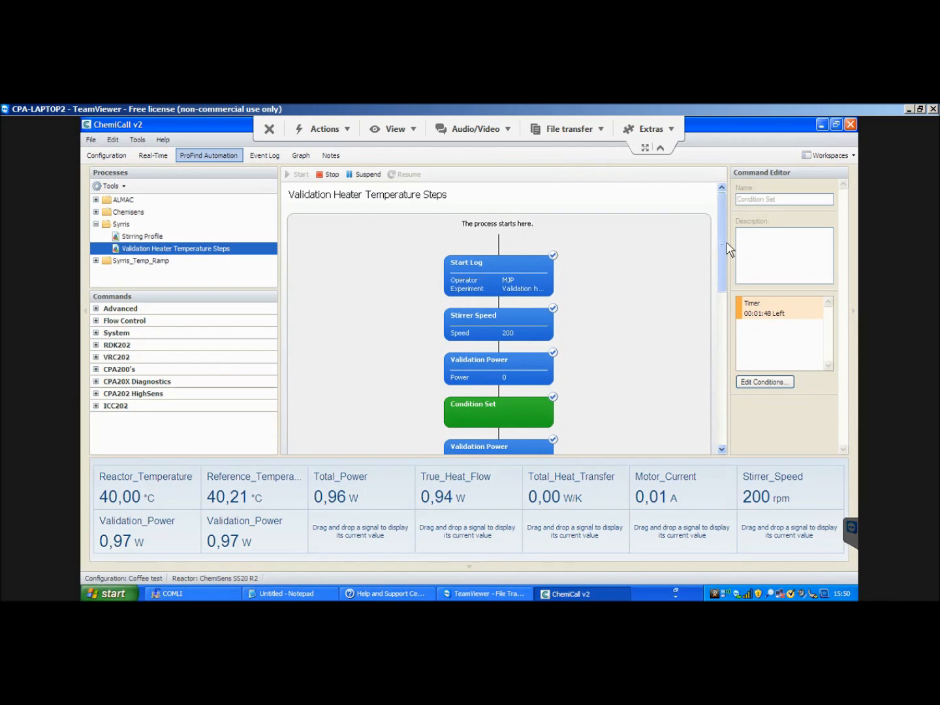
pyautogui.moveTo(726, 246); pyautogui.dragTo(728, 441)
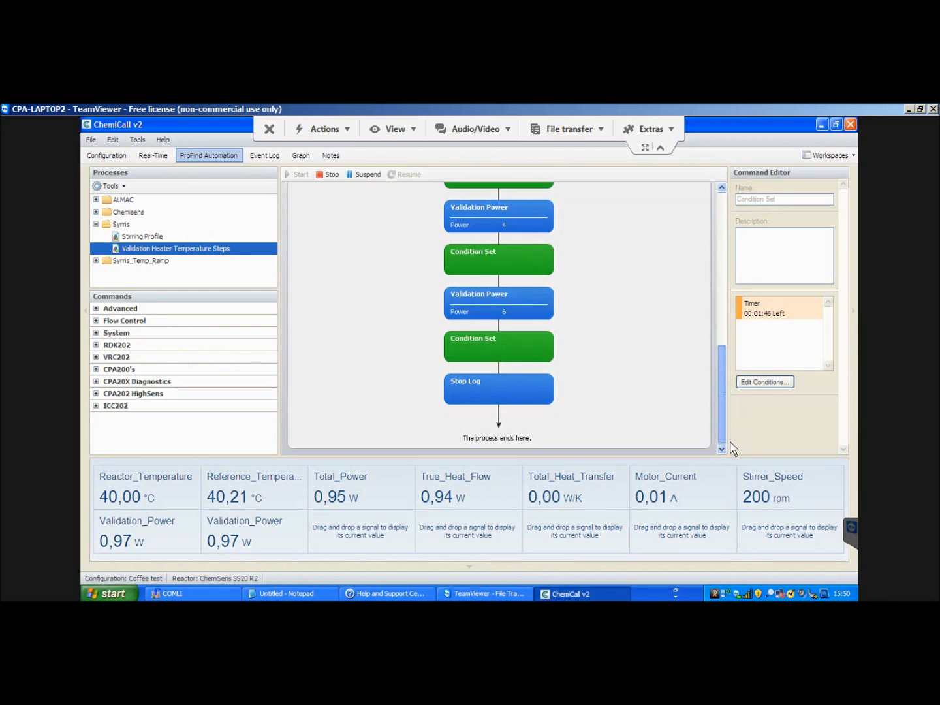
pyautogui.moveTo(729, 285); pyautogui.dragTo(722, 209)
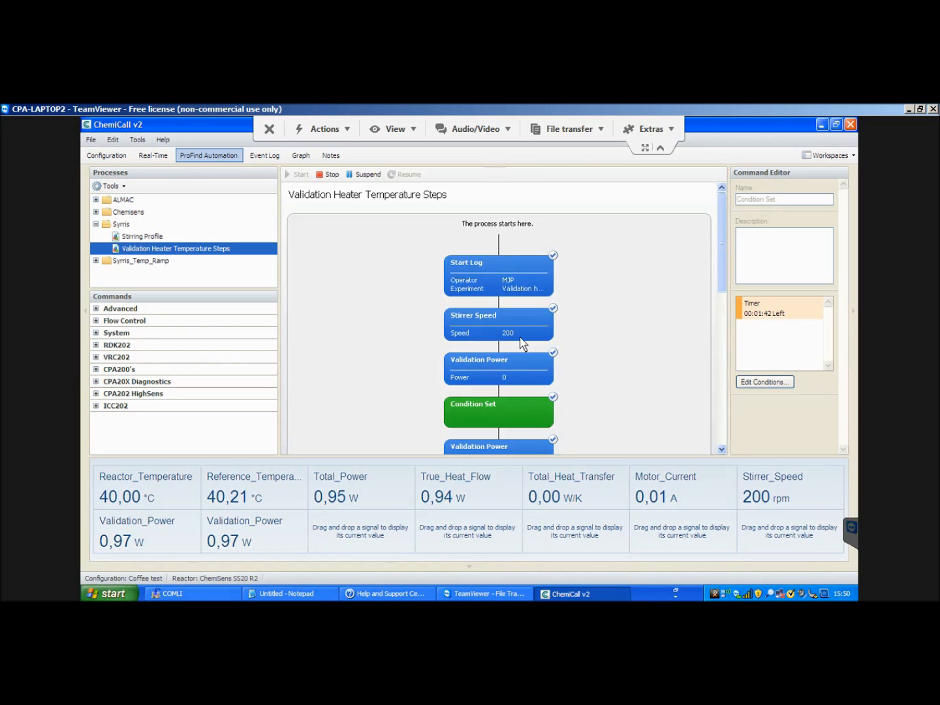
# Step: Look back through the earlier event log entries and revisit the graph and notes views
pyautogui.click(255, 160)
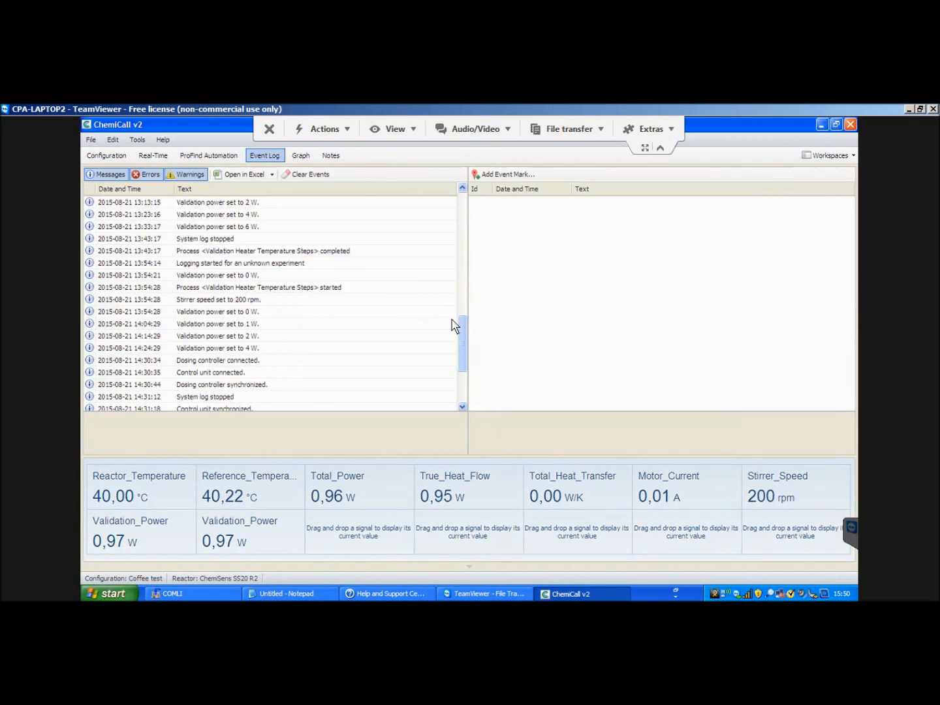
pyautogui.moveTo(462, 349); pyautogui.dragTo(465, 307)
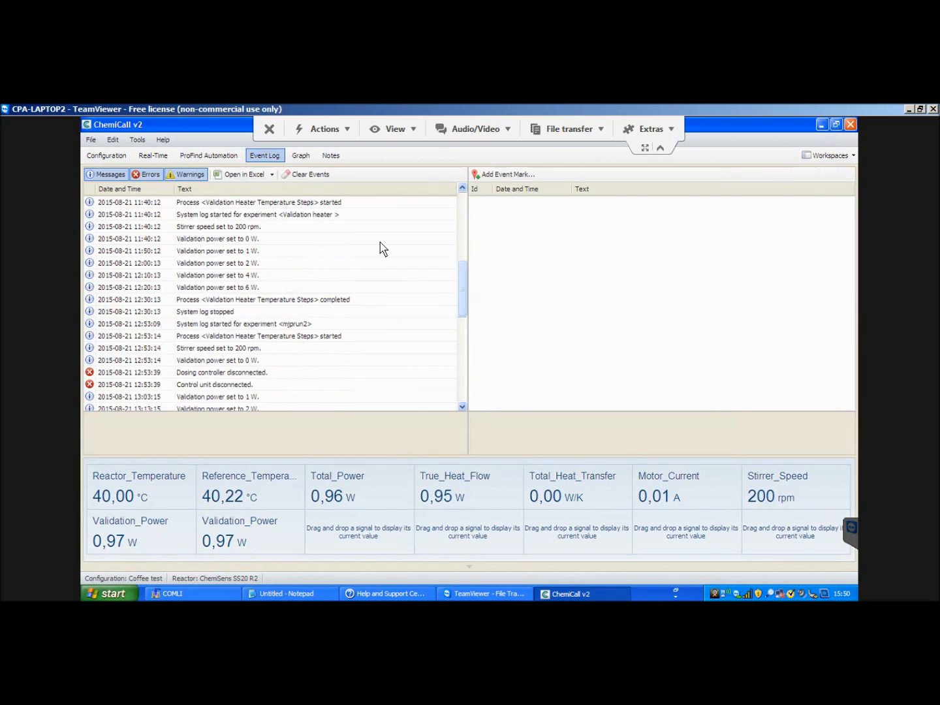
pyautogui.click(298, 158)
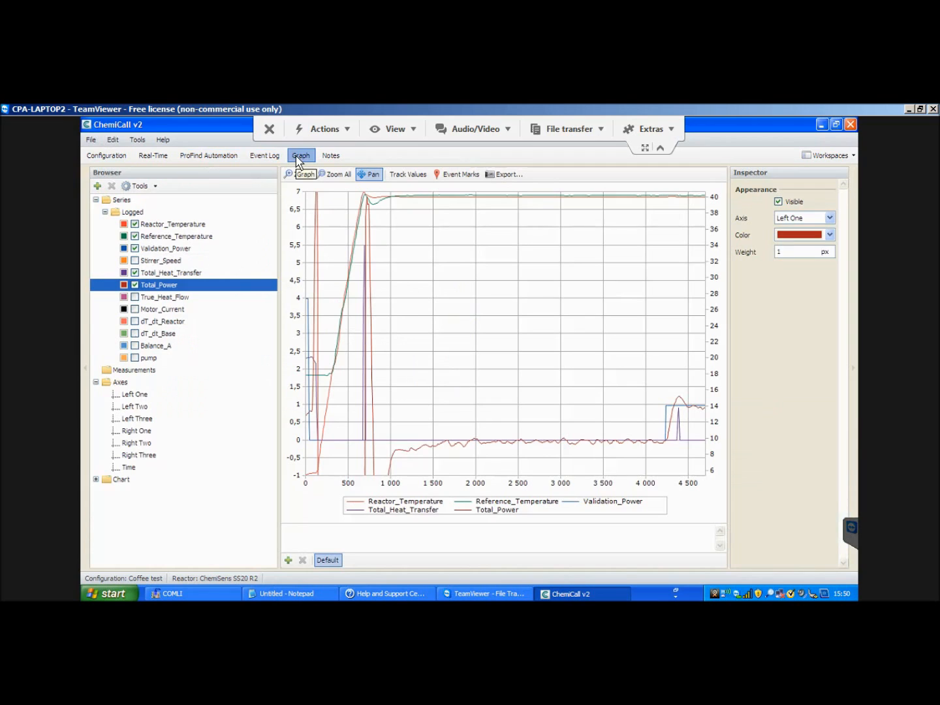
pyautogui.click(333, 158)
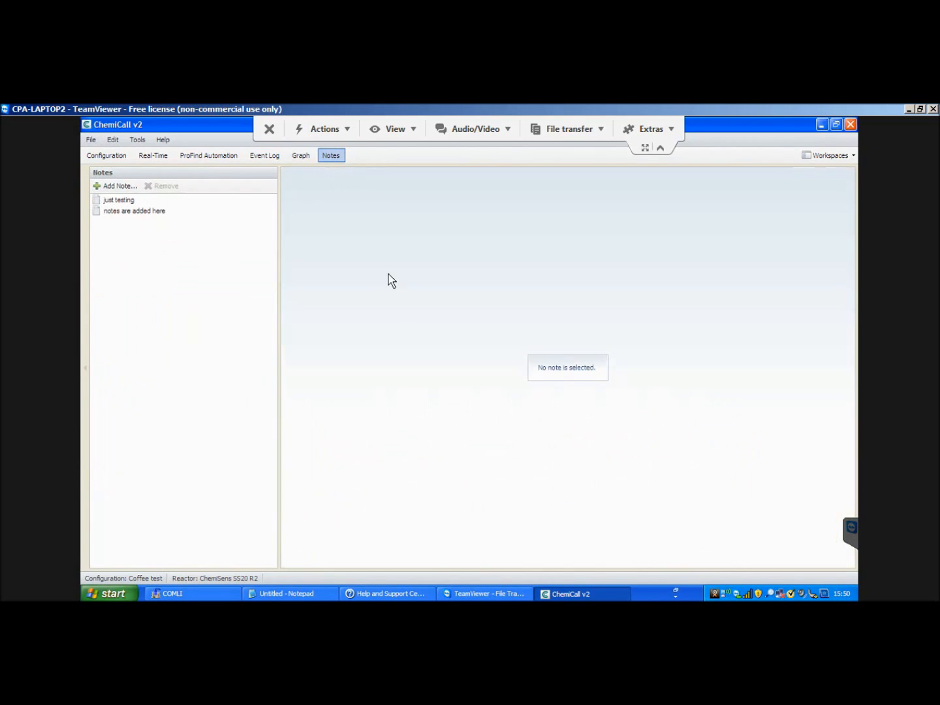
pyautogui.click(115, 595)
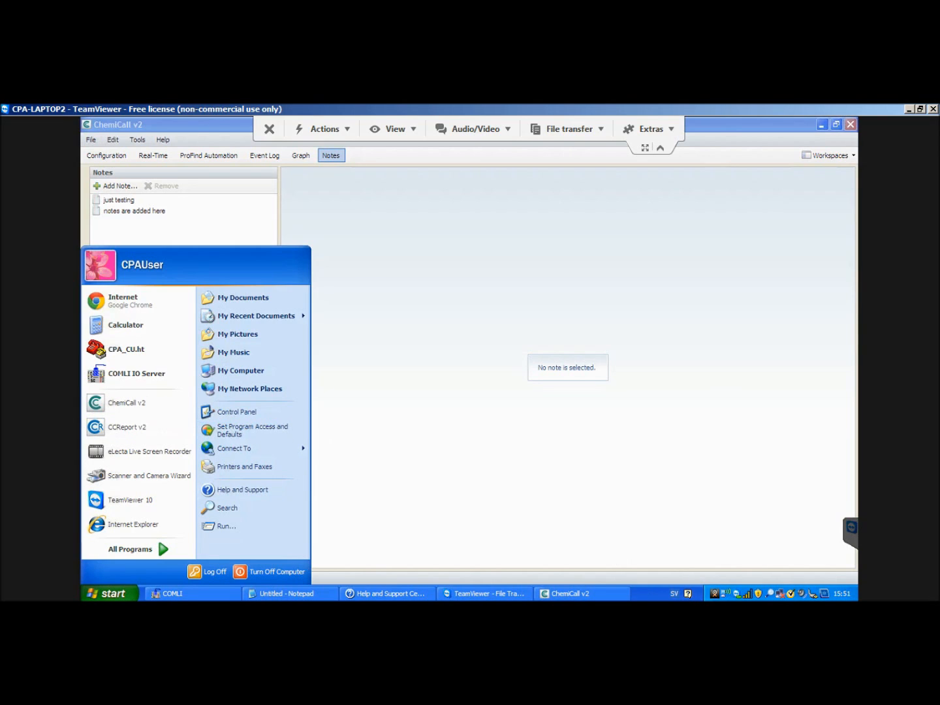
pyautogui.click(803, 613)
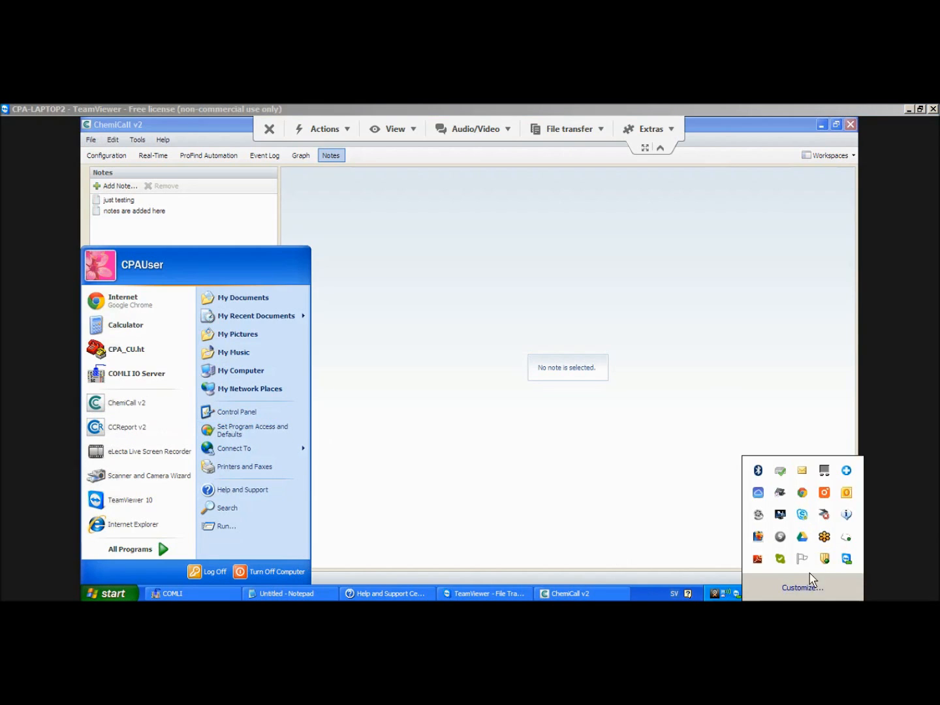